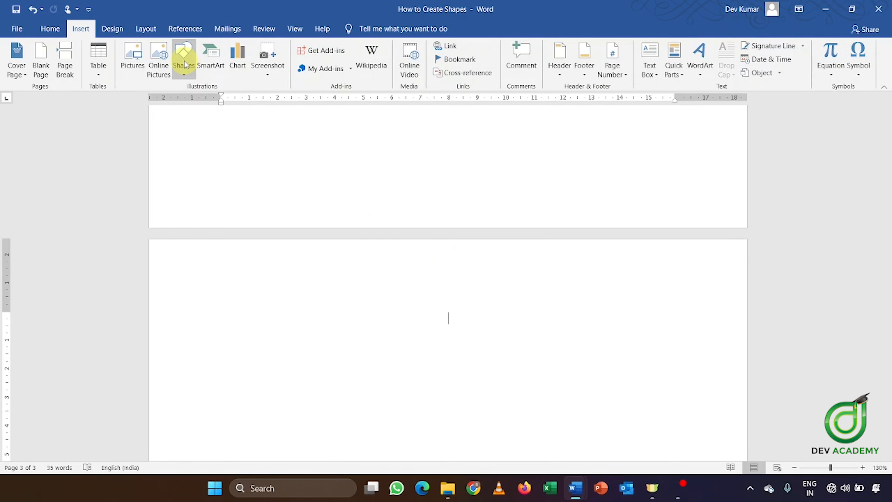
# Step: Insert a default-size 2.54 cm square on the blank third page and open its layout options
pyautogui.click(184, 64)
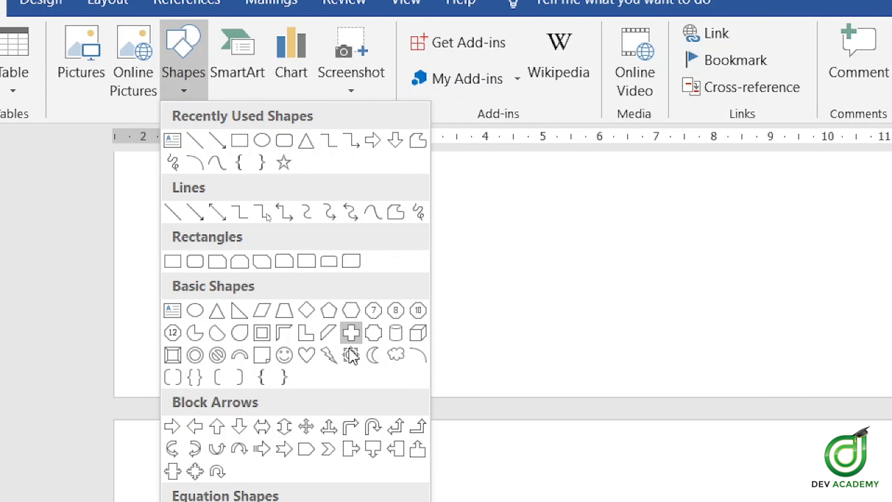
pyautogui.click(350, 362)
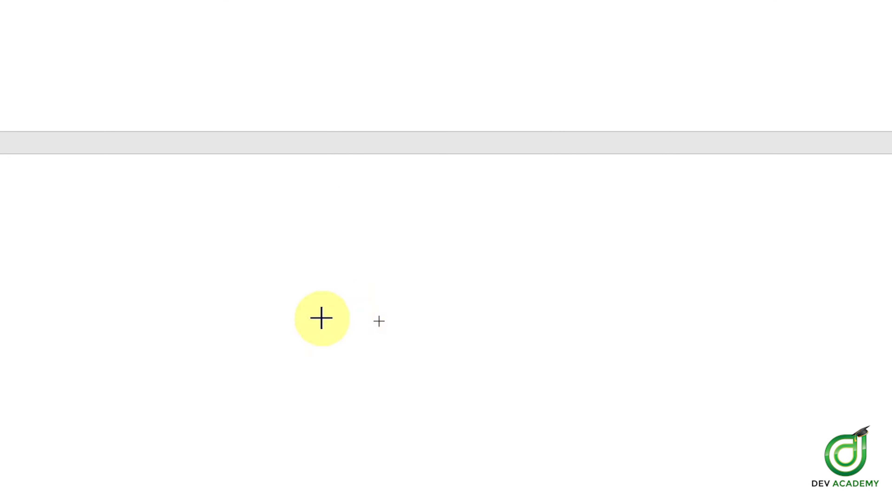
pyautogui.click(349, 323)
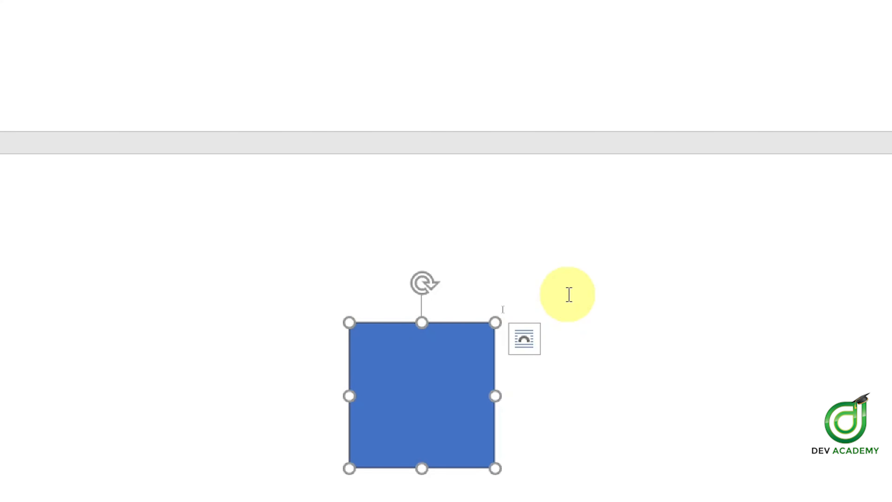
pyautogui.click(524, 339)
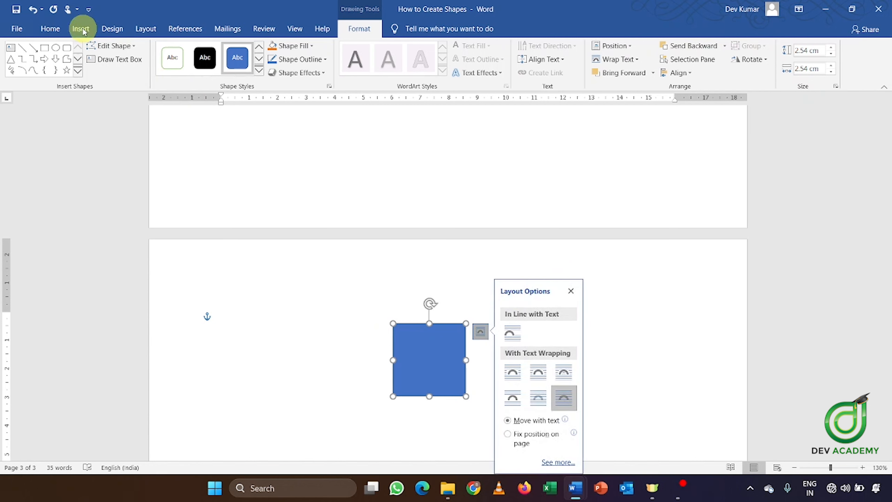
# Step: Draw a rectangle about 4.8 cm high and 4.25 cm wide to the left of the square
pyautogui.click(81, 28)
pyautogui.click(183, 58)
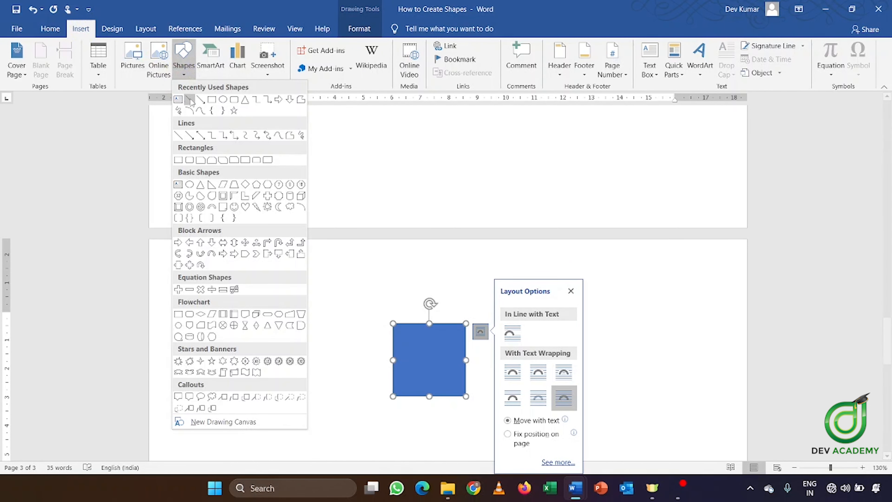
pyautogui.click(217, 100)
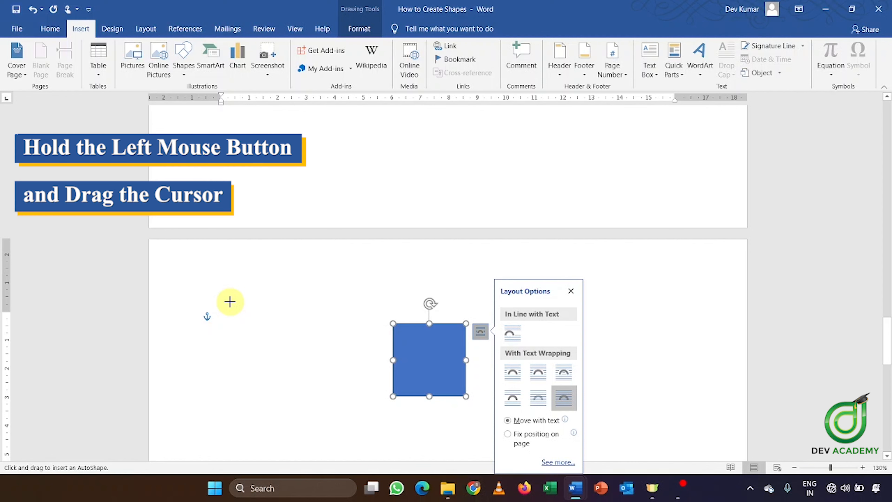
pyautogui.moveTo(230, 302)
pyautogui.mouseDown()
pyautogui.moveTo(273, 362)
pyautogui.moveTo(282, 368)
pyautogui.moveTo(299, 357)
pyautogui.moveTo(335, 430)
pyautogui.moveTo(346, 422)
pyautogui.moveTo(326, 405)
pyautogui.moveTo(366, 430)
pyautogui.moveTo(351, 439)
pyautogui.mouseUp()
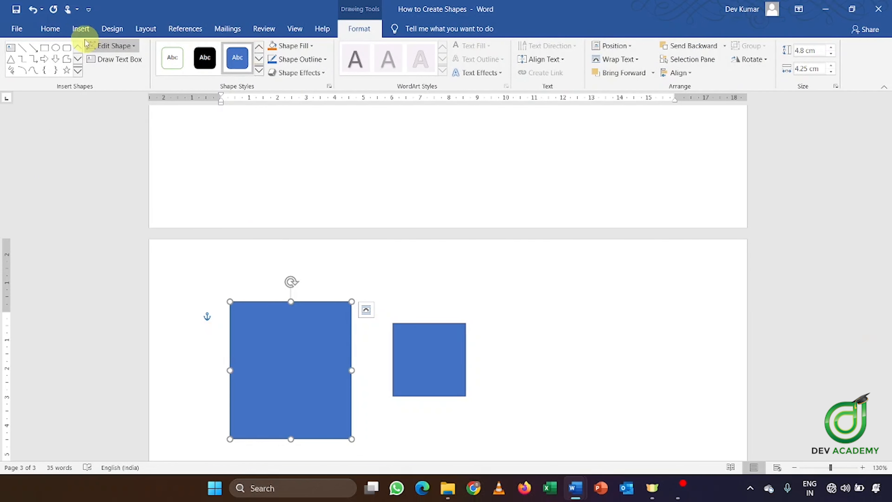
# Step: Draw an isosceles triangle about 4.28 cm high and 4.2 cm wide to the right of the small square
pyautogui.click(80, 28)
pyautogui.click(183, 61)
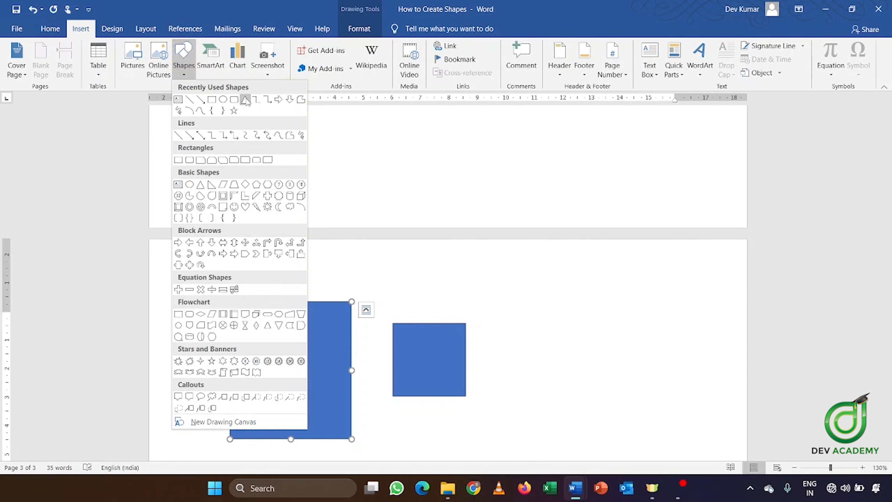
pyautogui.click(245, 100)
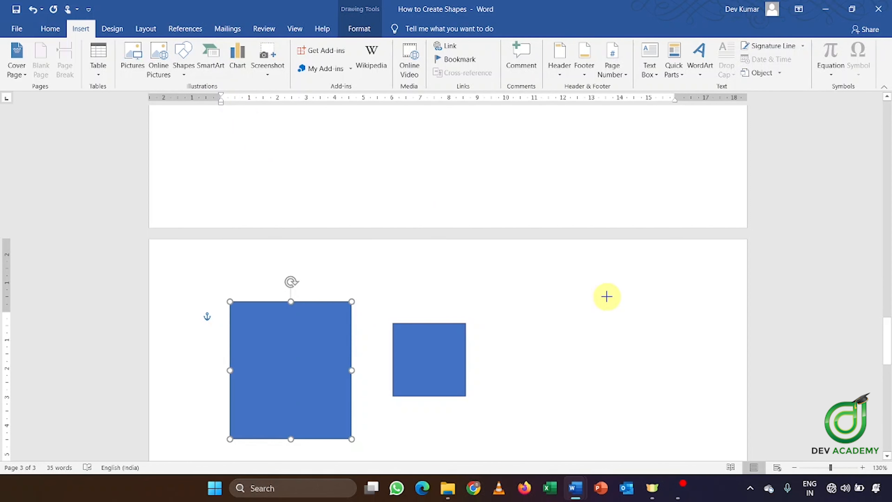
pyautogui.moveTo(606, 296); pyautogui.dragTo(486, 419)
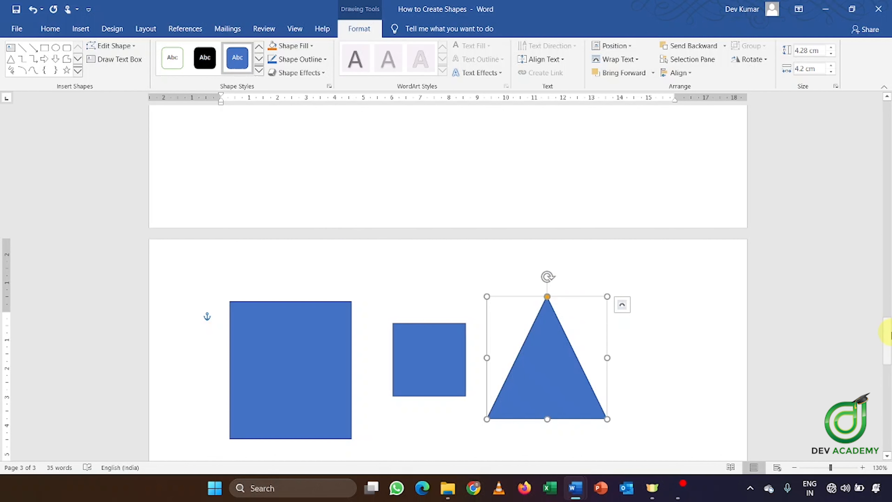
# Step: Lock the drawing mode for the Oval shape so several ovals can be drawn in a row
pyautogui.scroll(-5, 888, 333)
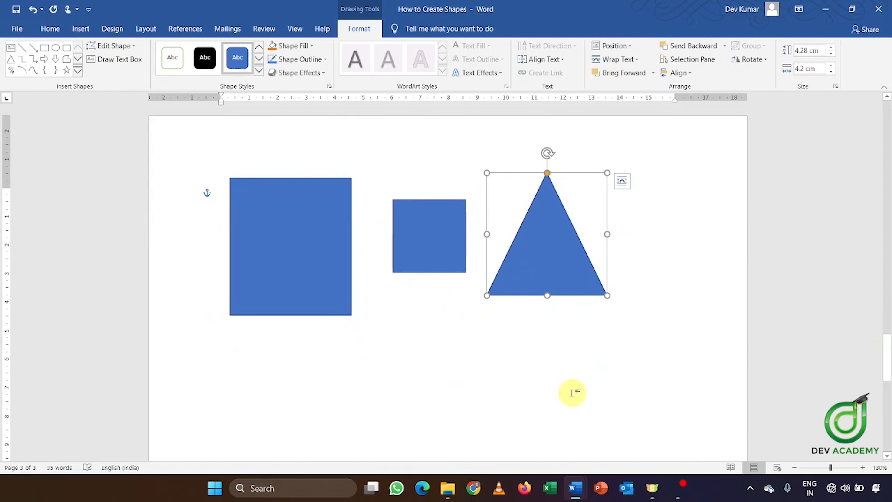
pyautogui.click(394, 332)
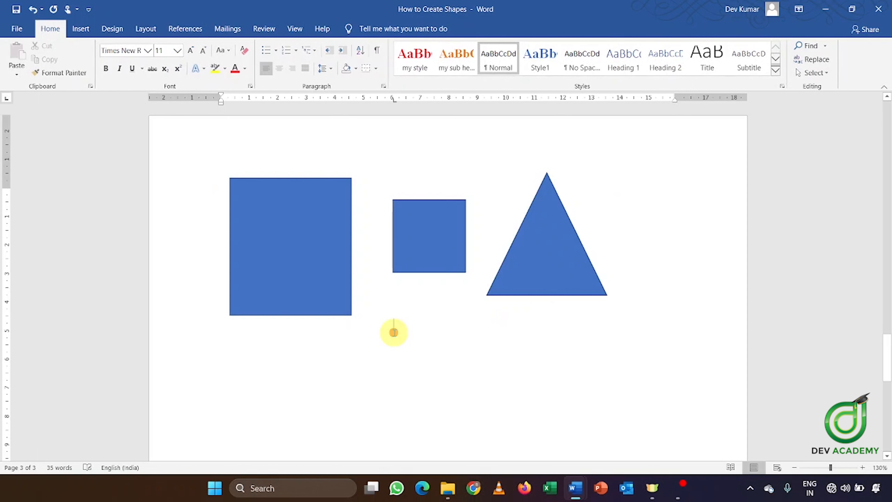
pyautogui.hotkey('ctrl', 'z')
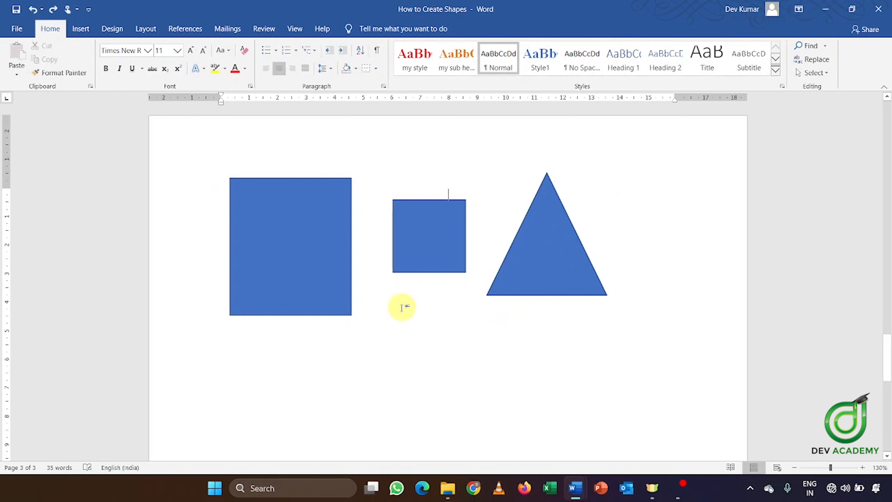
pyautogui.click(79, 30)
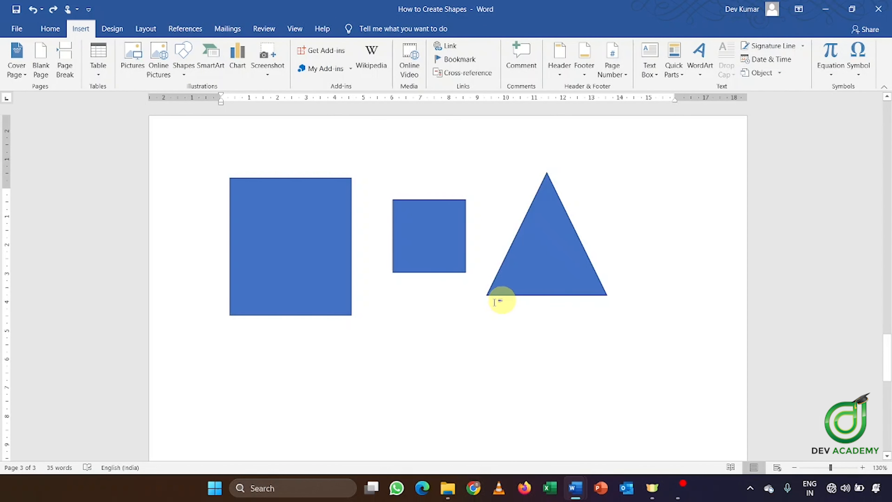
pyautogui.click(183, 58)
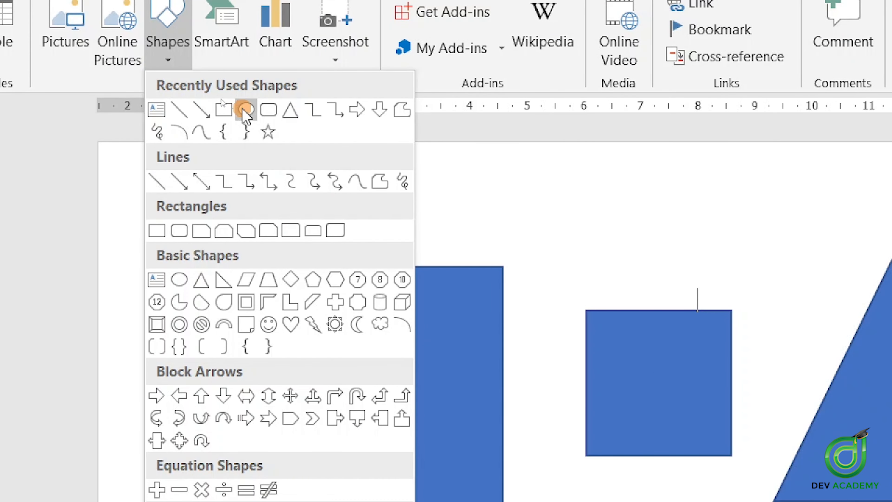
pyautogui.rightClick(242, 110)
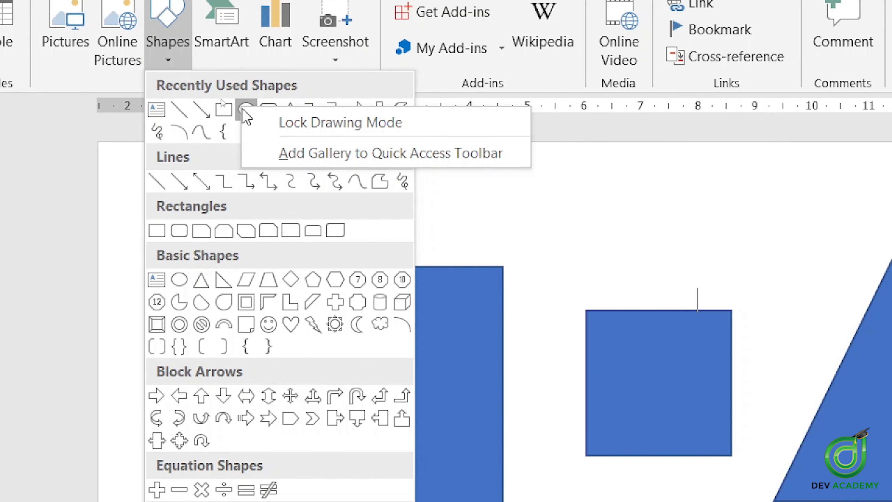
pyautogui.click(301, 122)
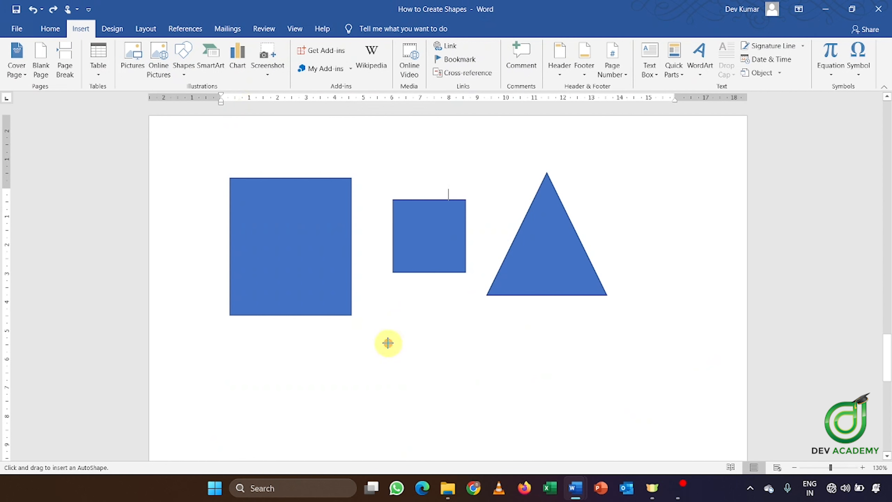
# Step: Draw three ovals below the existing shapes, about 2.33 × 2.16 cm, 2.9 × 3 cm and 3.73 × 2.39 cm, and a fourth near the right margin
pyautogui.moveTo(387, 343); pyautogui.dragTo(450, 410)
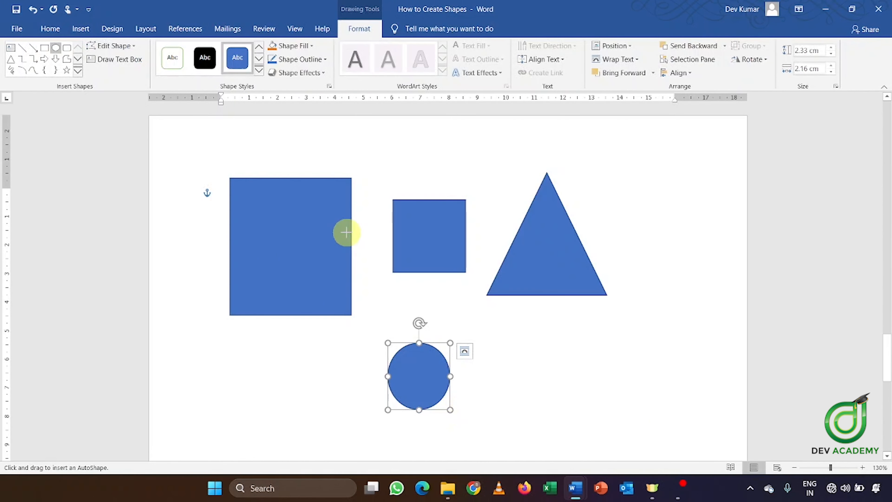
pyautogui.moveTo(569, 344); pyautogui.dragTo(483, 427)
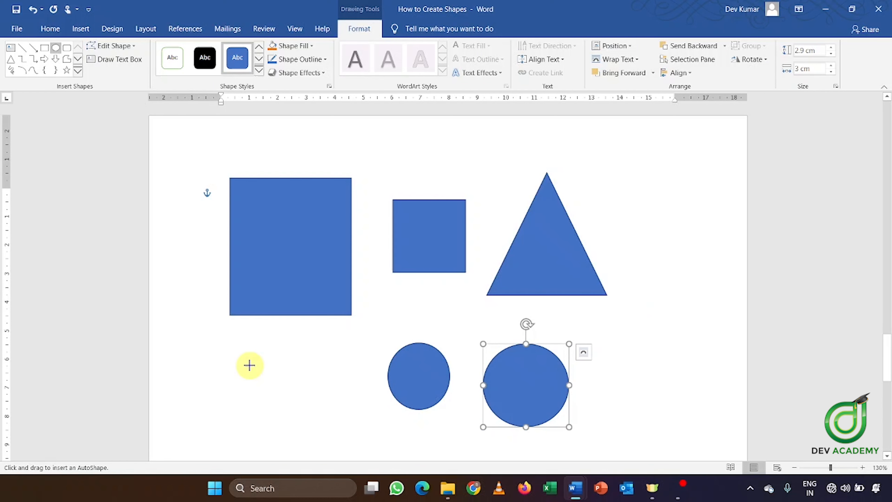
pyautogui.moveTo(249, 365); pyautogui.dragTo(318, 460)
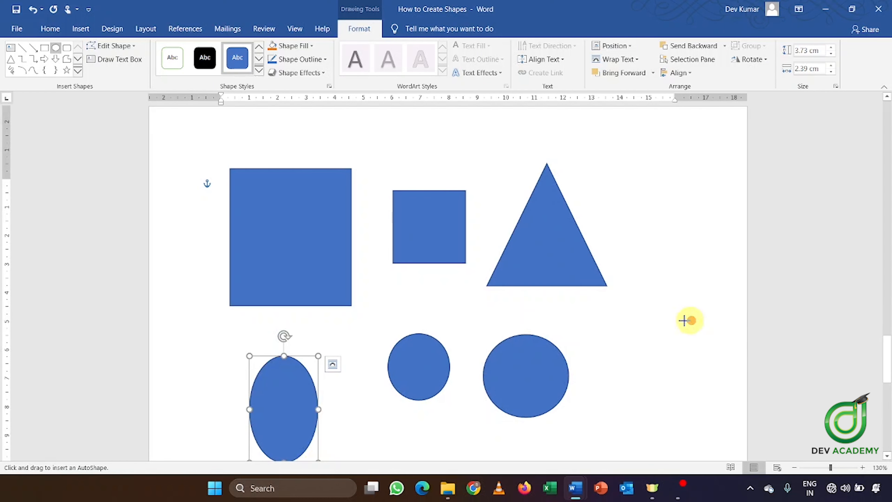
pyautogui.moveTo(689, 320); pyautogui.dragTo(614, 388)
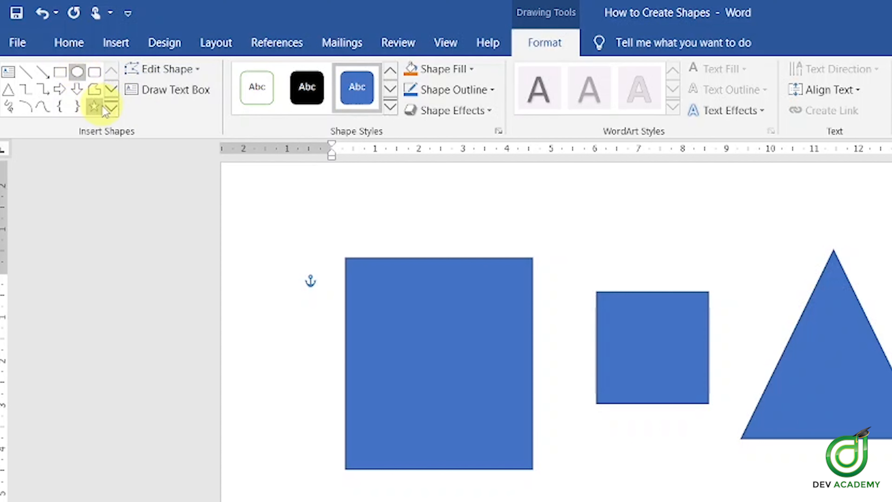
# Step: Turn off Lock Drawing Mode for the Oval shape
pyautogui.click(111, 109)
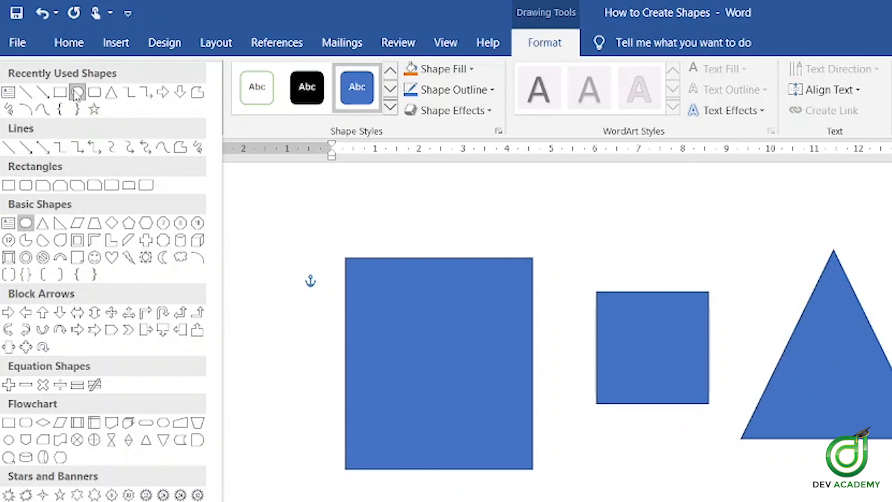
pyautogui.rightClick(77, 94)
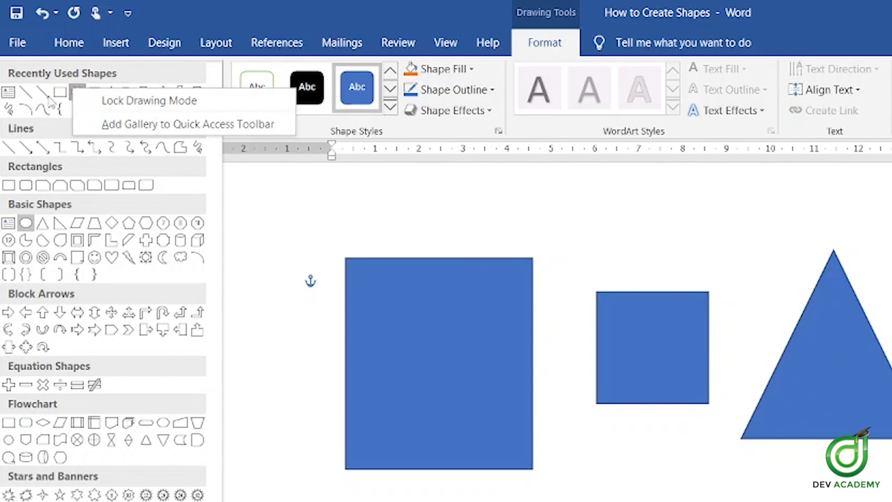
pyautogui.click(134, 105)
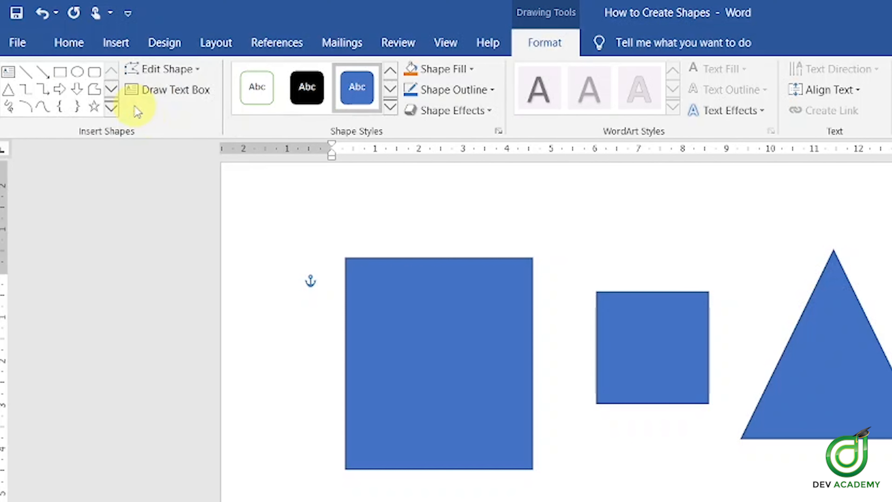
# Step: Turn on Lock Drawing Mode for the rounded rectangle and turn it off again
pyautogui.click(111, 110)
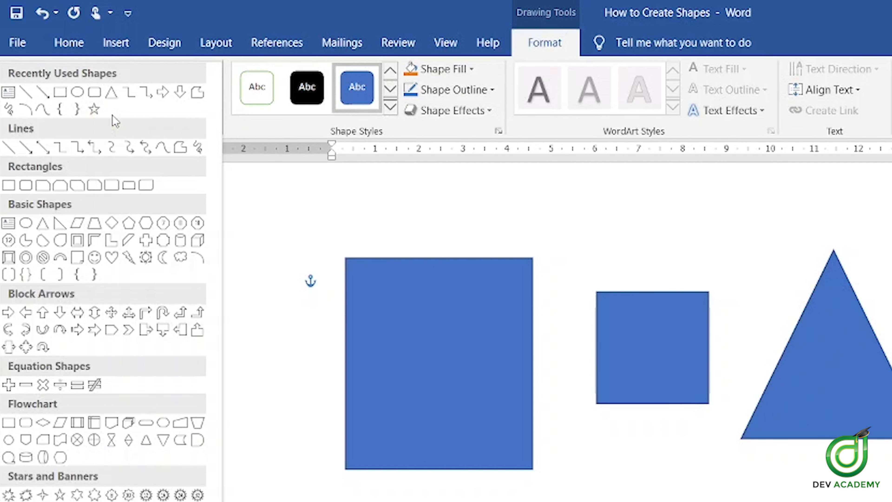
pyautogui.rightClick(94, 92)
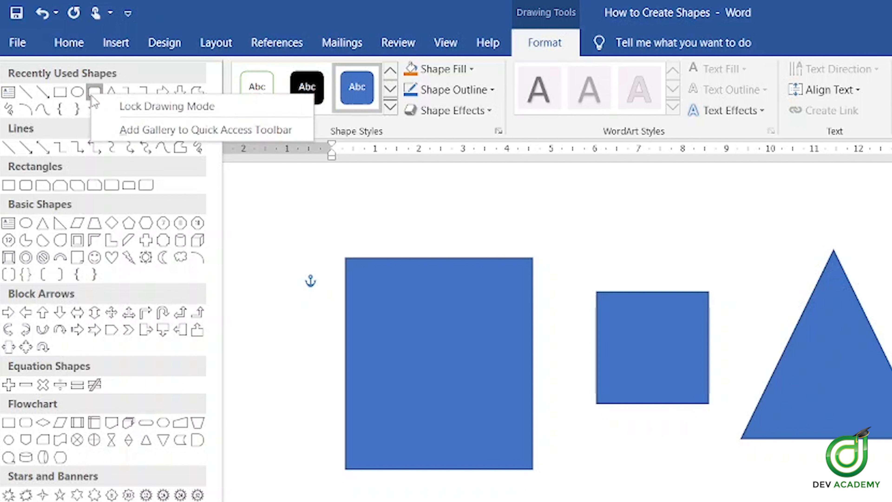
pyautogui.click(115, 105)
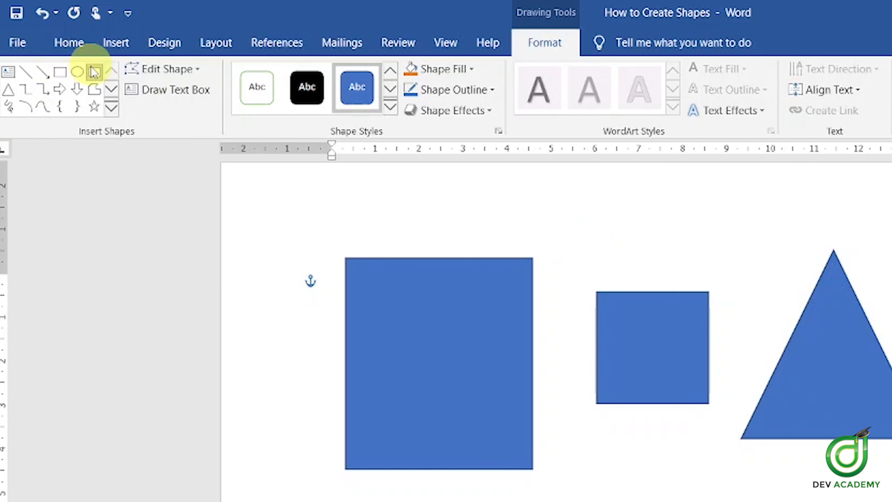
pyautogui.rightClick(94, 73)
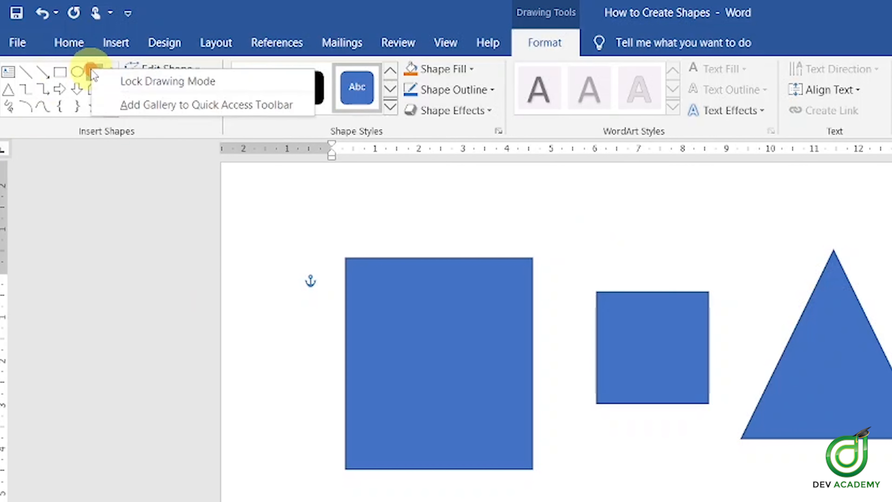
pyautogui.click(119, 81)
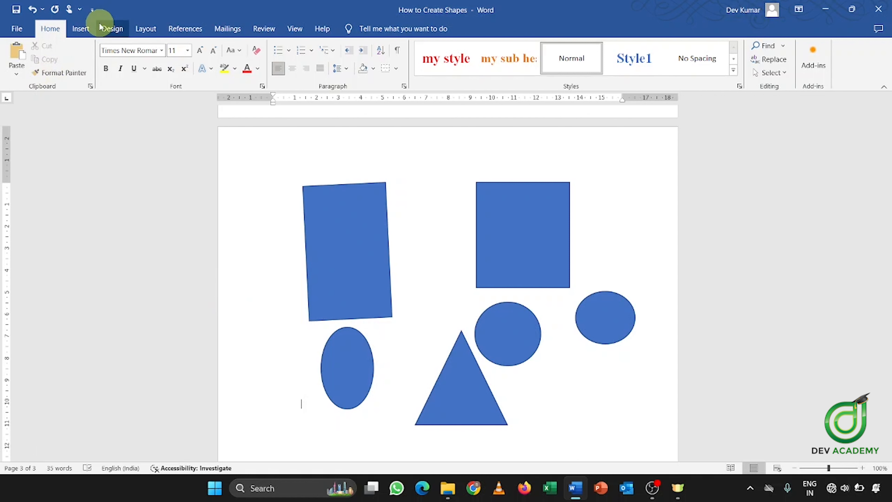
# Step: Draw an oval about 4.3 cm high and 3.96 cm wide overlapping the upper corner of the tilted rectangle
pyautogui.click(81, 28)
pyautogui.click(157, 59)
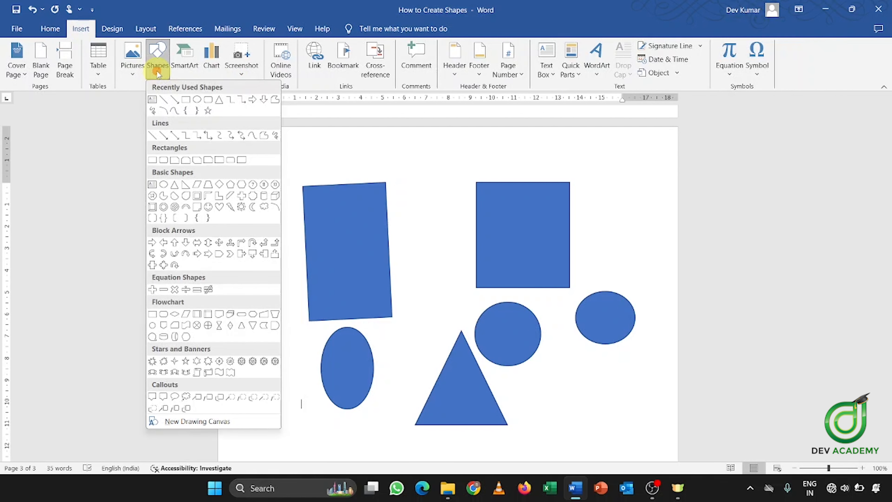
pyautogui.click(197, 100)
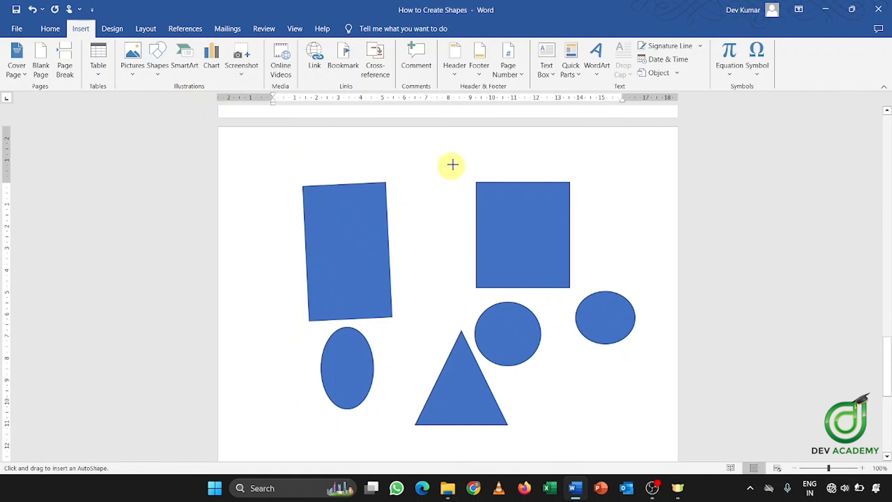
pyautogui.moveTo(456, 163); pyautogui.dragTo(369, 258)
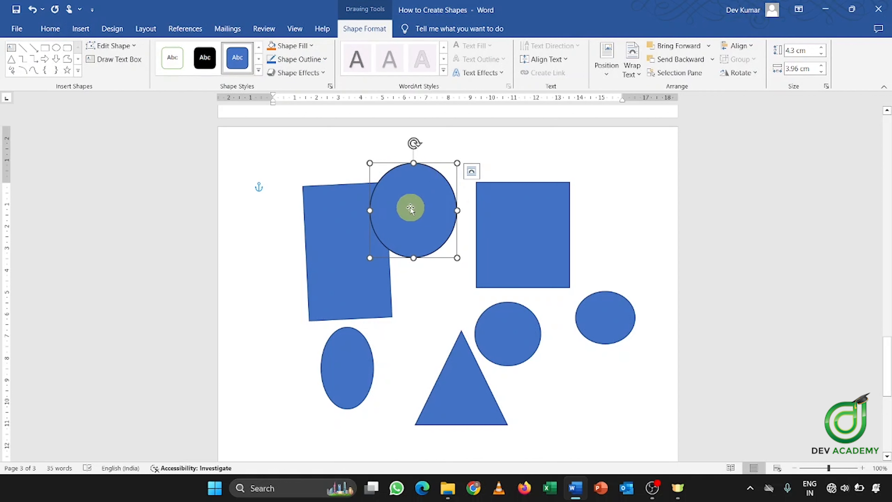
# Step: Draw an isosceles triangle about 6.22 cm high and 4.66 cm wide overlapping the upright rectangle
pyautogui.click(82, 28)
pyautogui.click(165, 71)
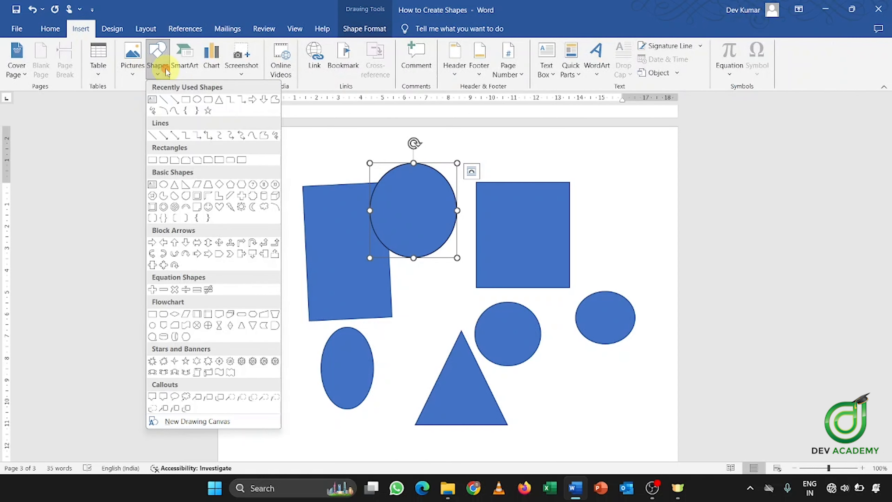
pyautogui.click(220, 100)
pyautogui.moveTo(600, 166); pyautogui.dragTo(499, 303)
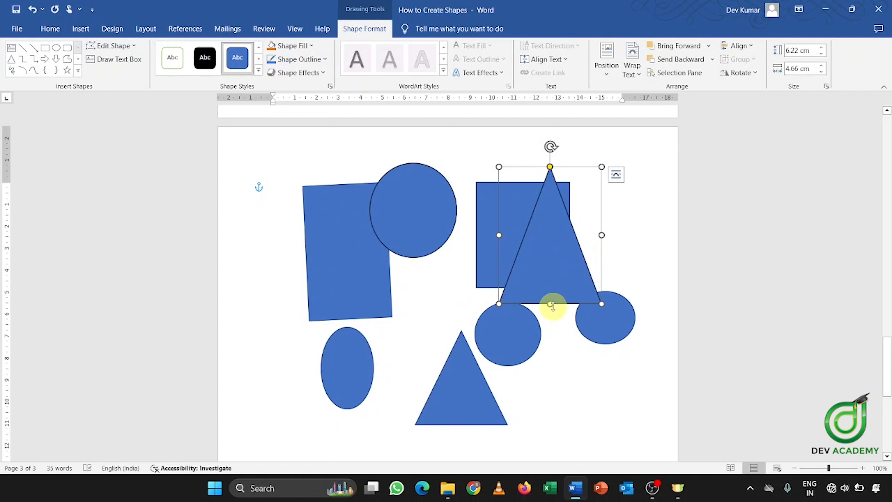
# Step: Draw a freehand rectangle overlapping the lower part of the tilted rectangle and the tall oval, and deselect it
pyautogui.click(82, 29)
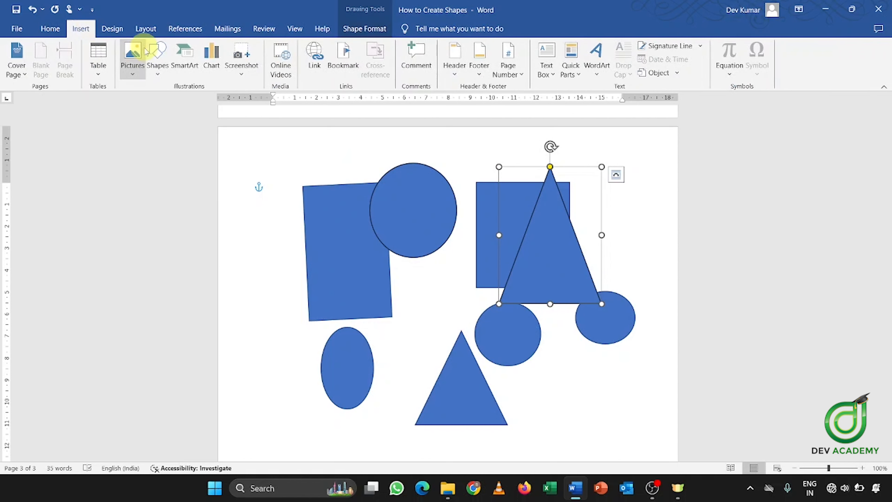
pyautogui.click(157, 68)
pyautogui.click(186, 99)
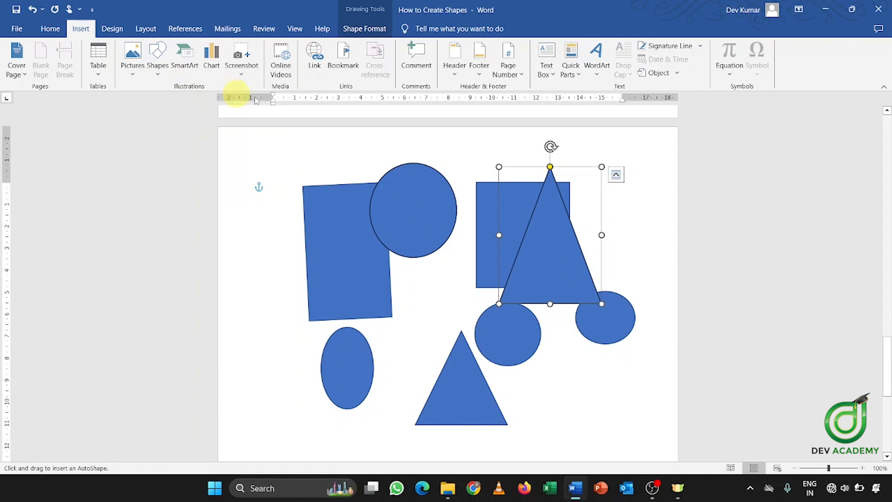
pyautogui.moveTo(260, 262); pyautogui.dragTo(364, 375)
pyautogui.moveTo(364, 375); pyautogui.dragTo(378, 376)
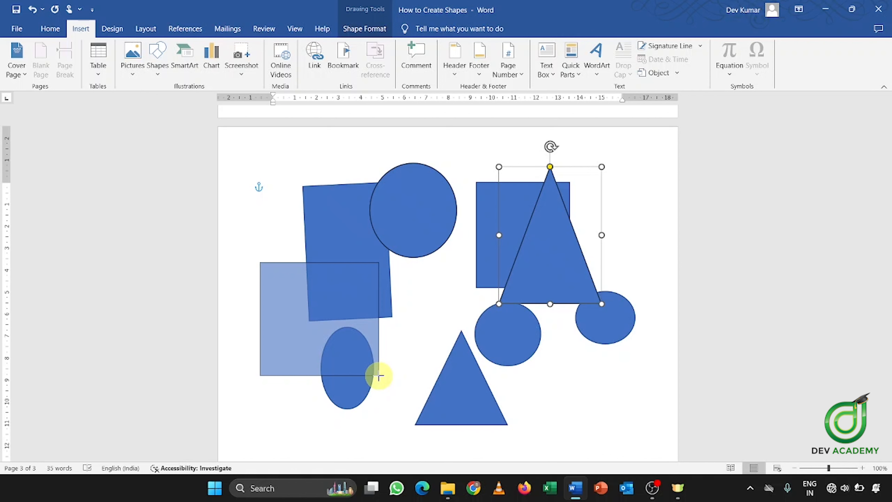
pyautogui.moveTo(379, 375); pyautogui.dragTo(378, 375)
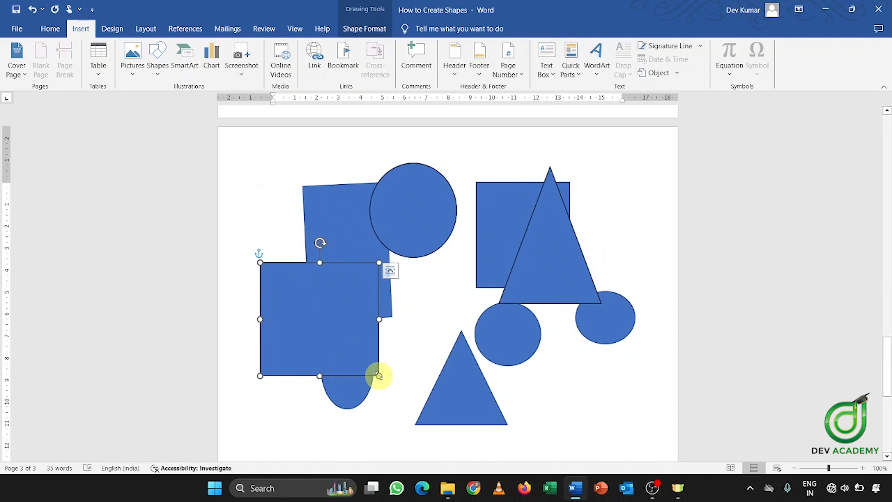
pyautogui.click(417, 355)
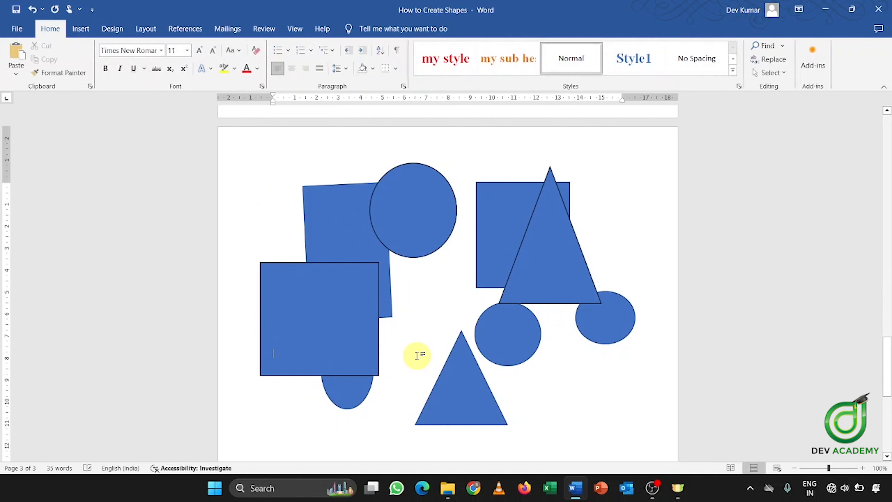
# Step: Draw a perfect square about 6.14 cm per side, with constrained proportions, over the large circle and the tilted rectangle
pyautogui.click(74, 33)
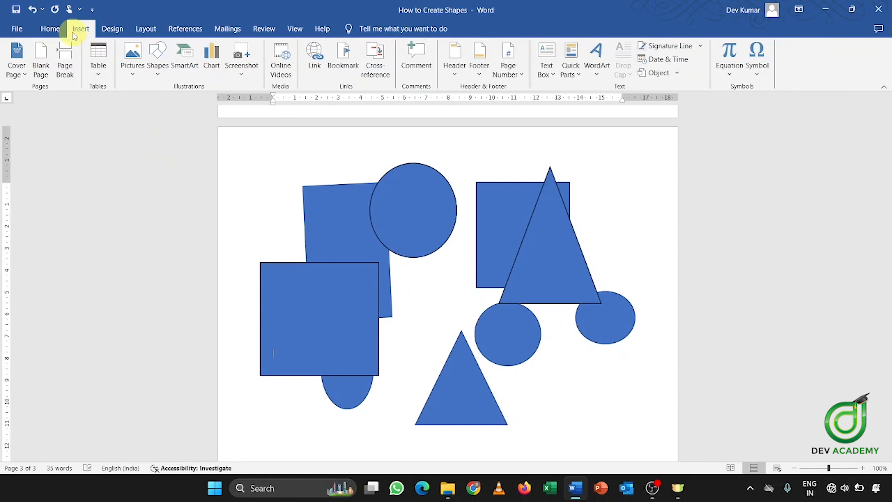
pyautogui.click(155, 71)
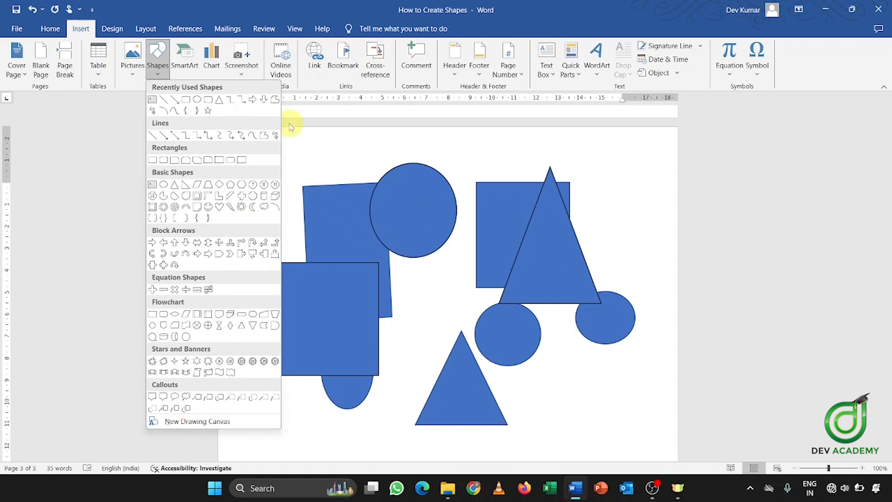
pyautogui.click(187, 100)
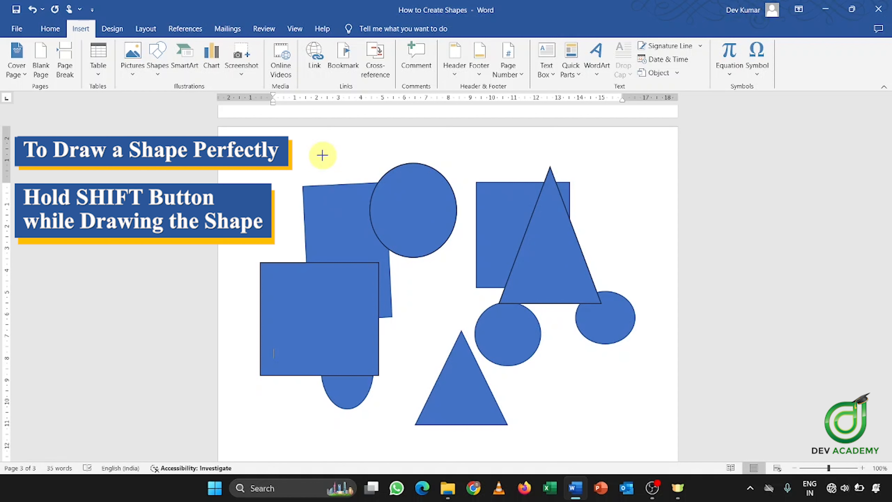
pyautogui.moveTo(322, 155); pyautogui.dragTo(457, 230)
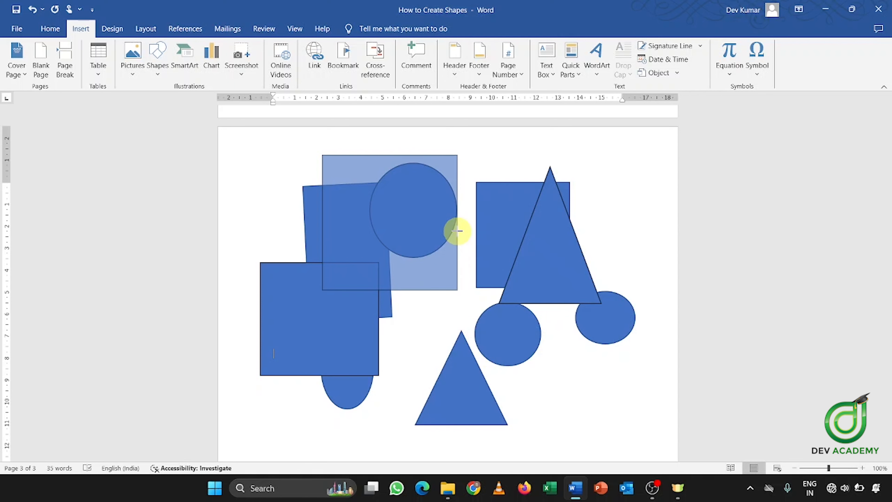
pyautogui.moveTo(457, 231); pyautogui.dragTo(458, 230)
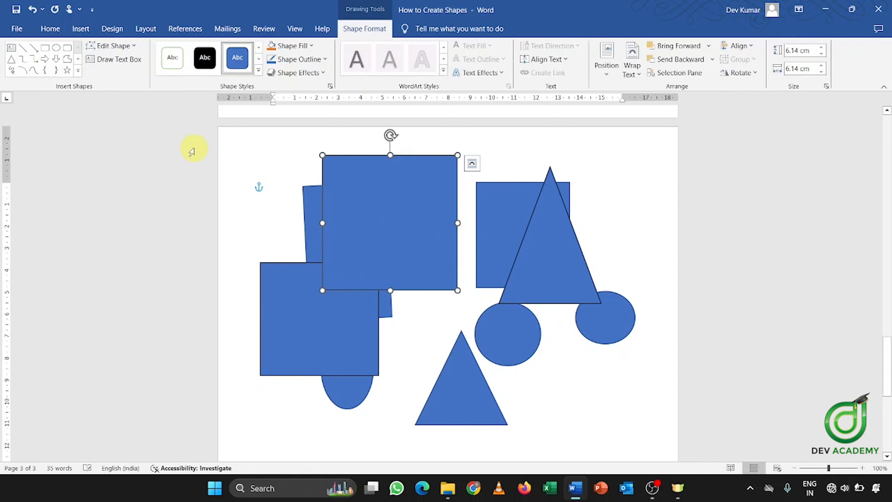
# Step: With constrained proportions, draw a circle about 3.62 cm across below the two small ovals and an isosceles triangle over the upright rectangle
pyautogui.click(56, 47)
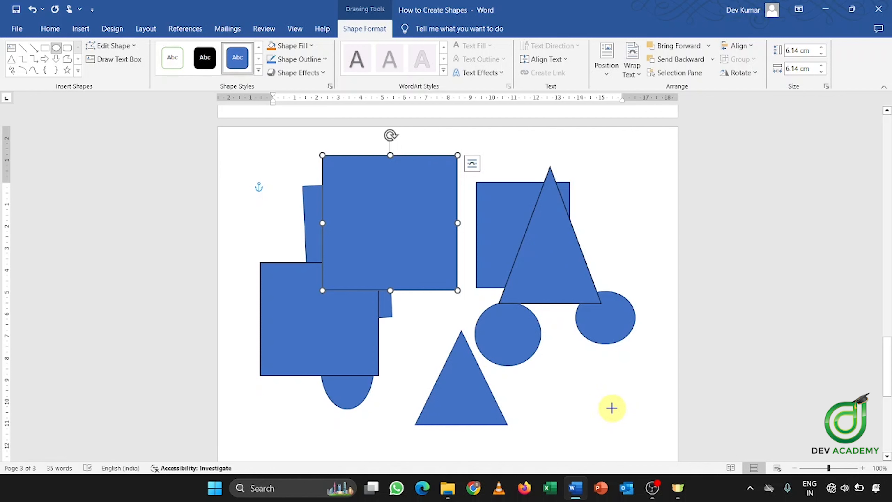
pyautogui.moveTo(612, 407); pyautogui.dragTo(541, 328)
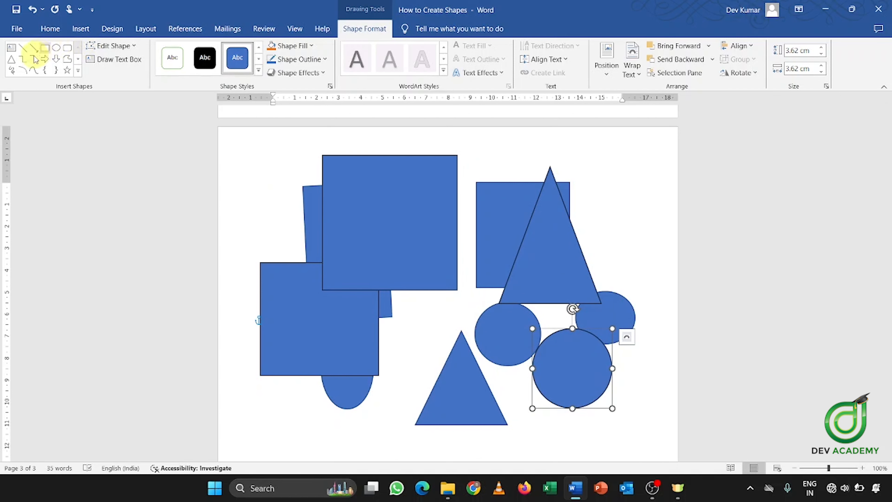
pyautogui.click(11, 59)
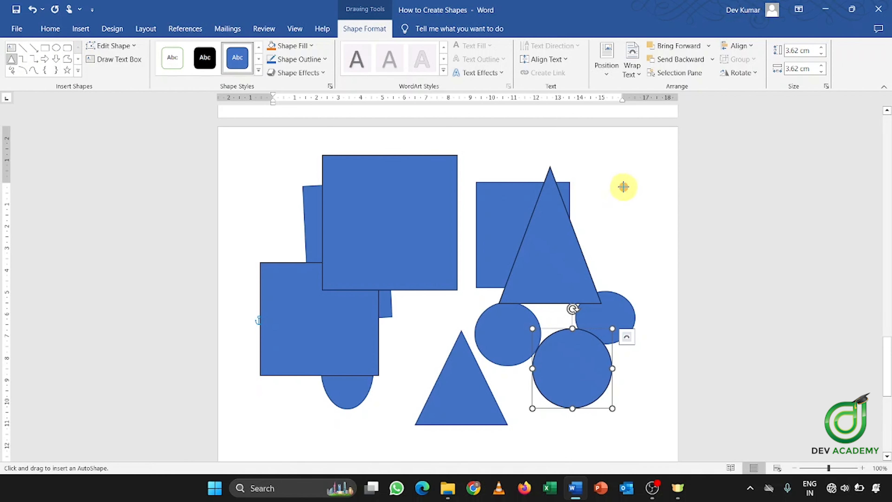
pyautogui.moveTo(623, 187); pyautogui.dragTo(456, 285)
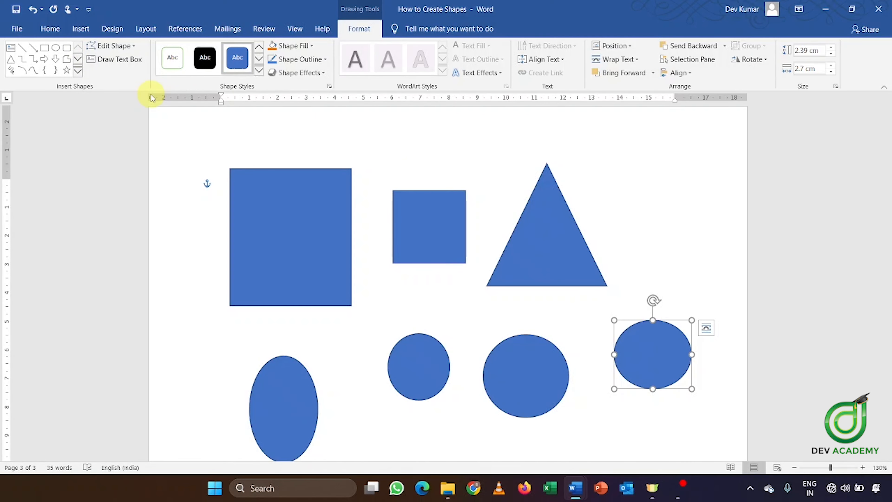
# Step: Review the Part-1 topic list on the first page and the coloured sample shapes on the following page
pyautogui.moveTo(887, 360); pyautogui.dragTo(815, 139)
pyautogui.moveTo(888, 140); pyautogui.dragTo(885, 122)
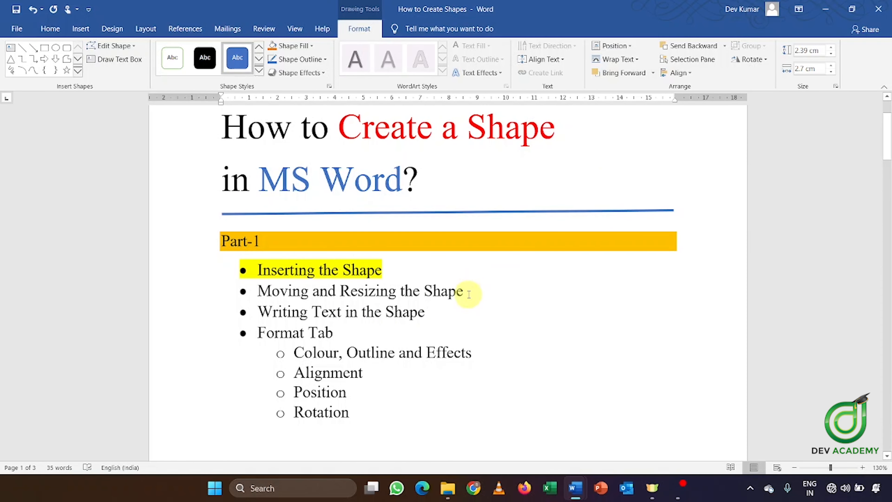
pyautogui.moveTo(886, 144); pyautogui.dragTo(859, 246)
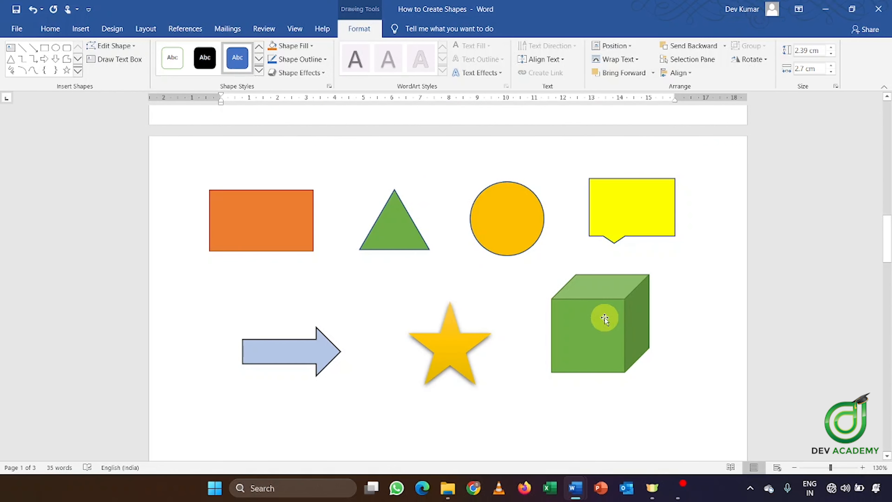
pyautogui.click(489, 450)
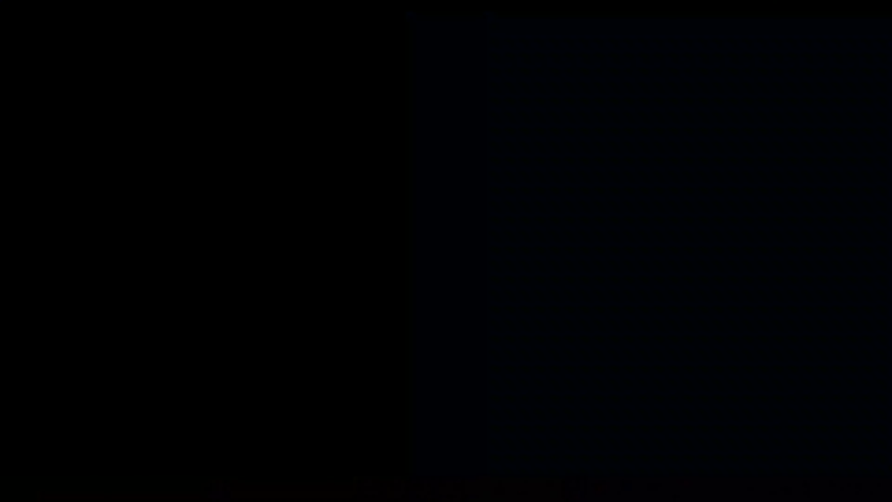